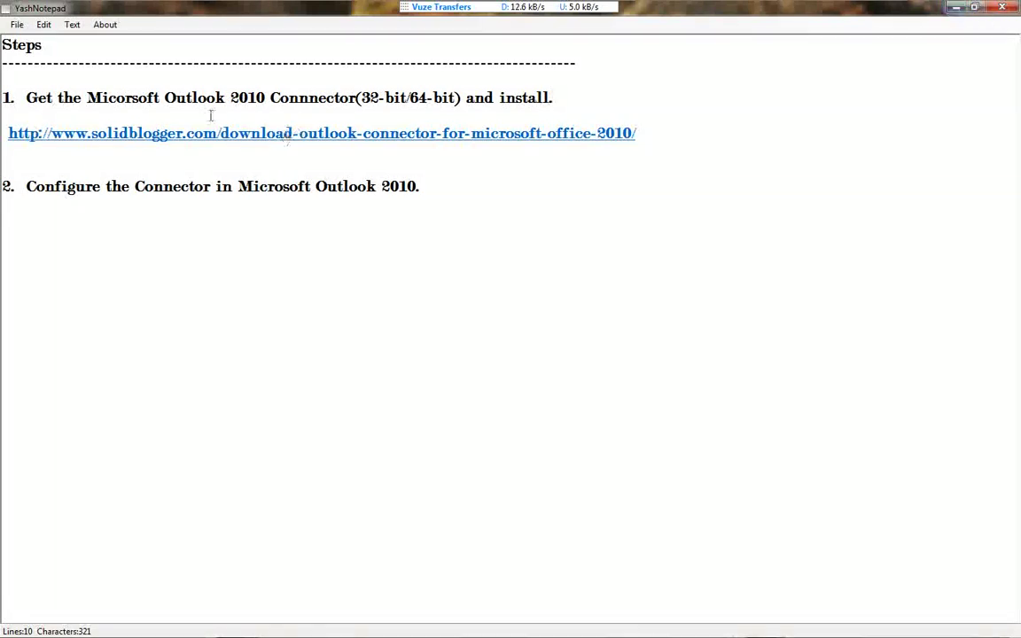
Review the first instruction in the notes, then bring back the Chrome download page.
left_click_drag(19, 98, 571, 101)
left_click(577, 99)
left_click(952, 8)
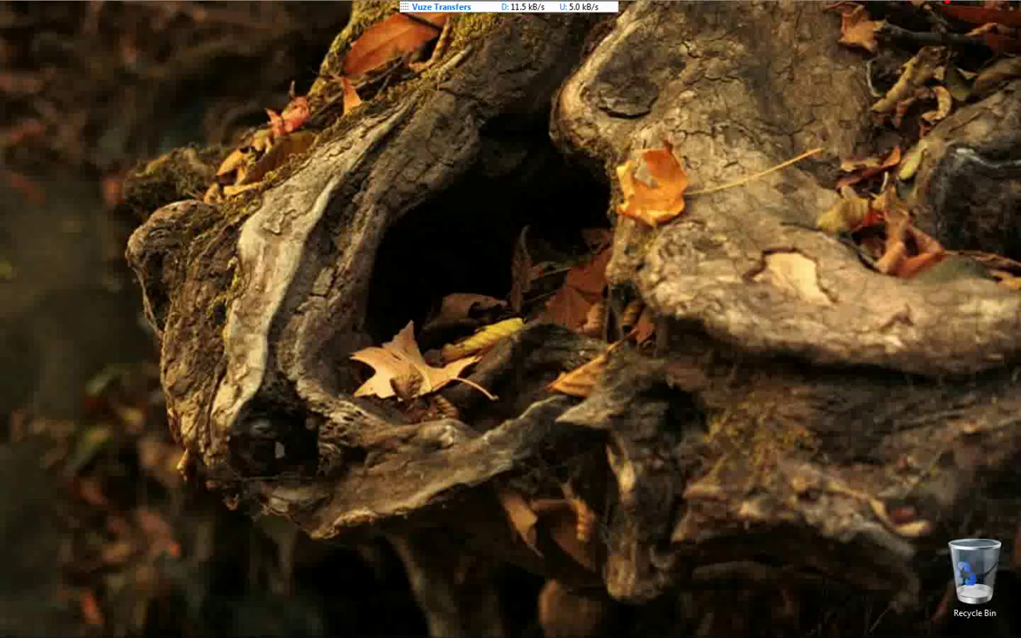
mouse_move(259, 629)
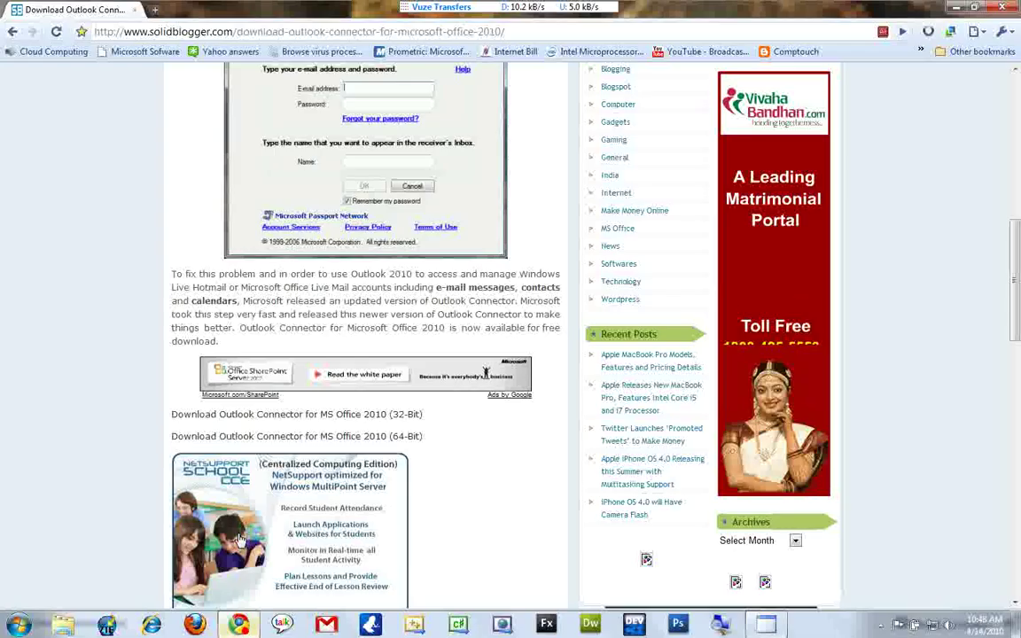
left_click(252, 625)
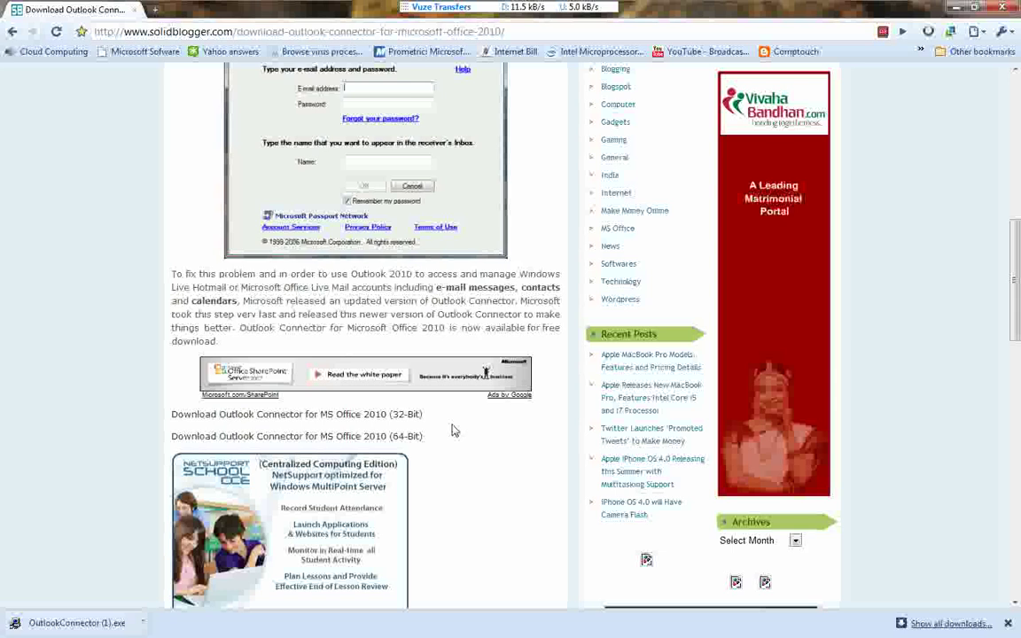
Download the 32-bit Outlook Connector and run the OutlookConnector installer.
left_click(406, 415)
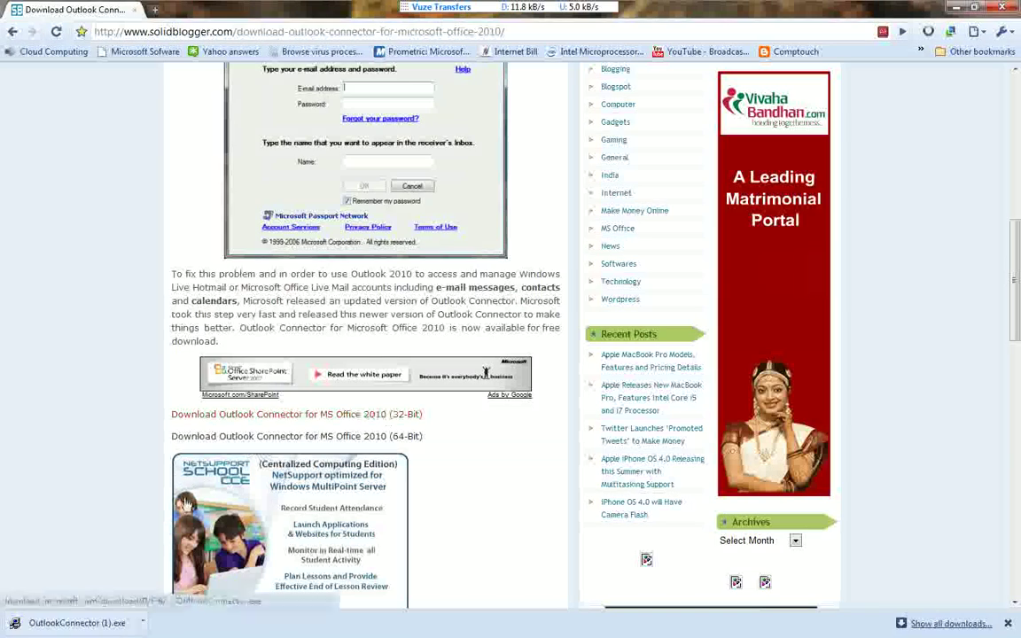
left_click(142, 626)
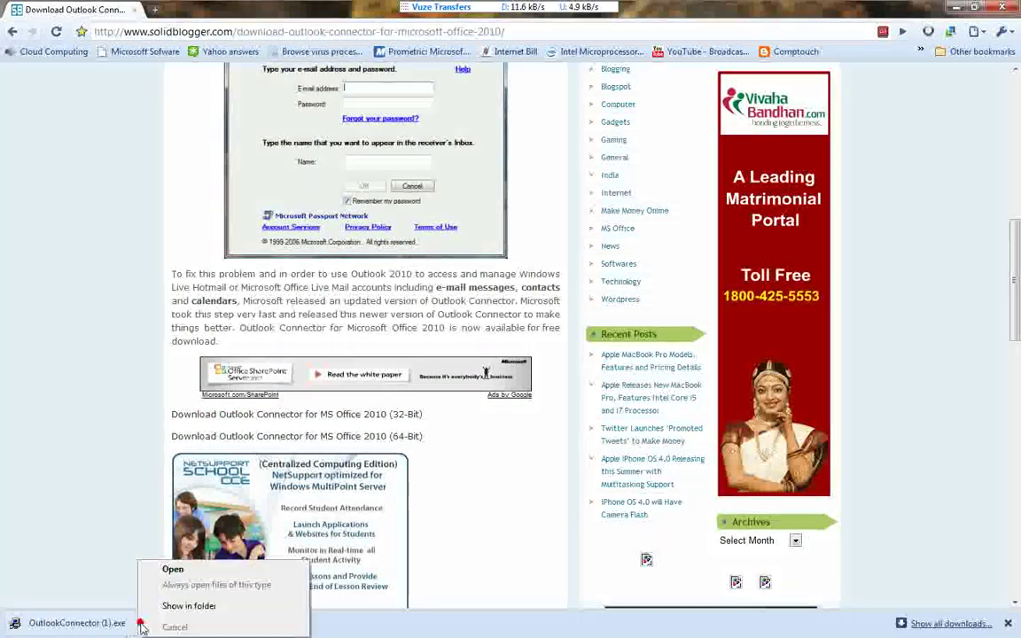
left_click(175, 570)
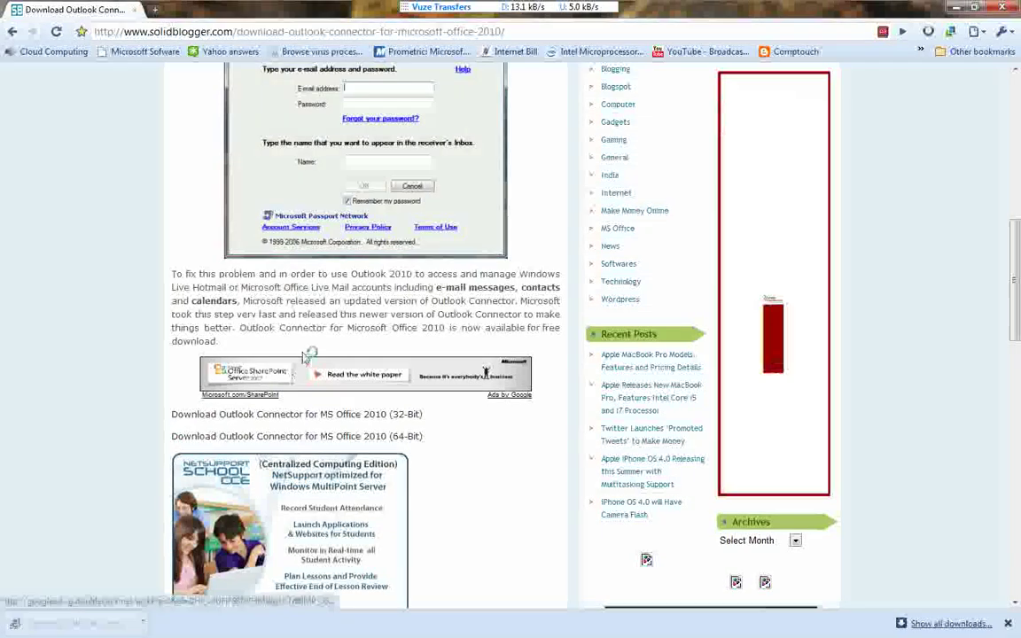
left_click(949, 7)
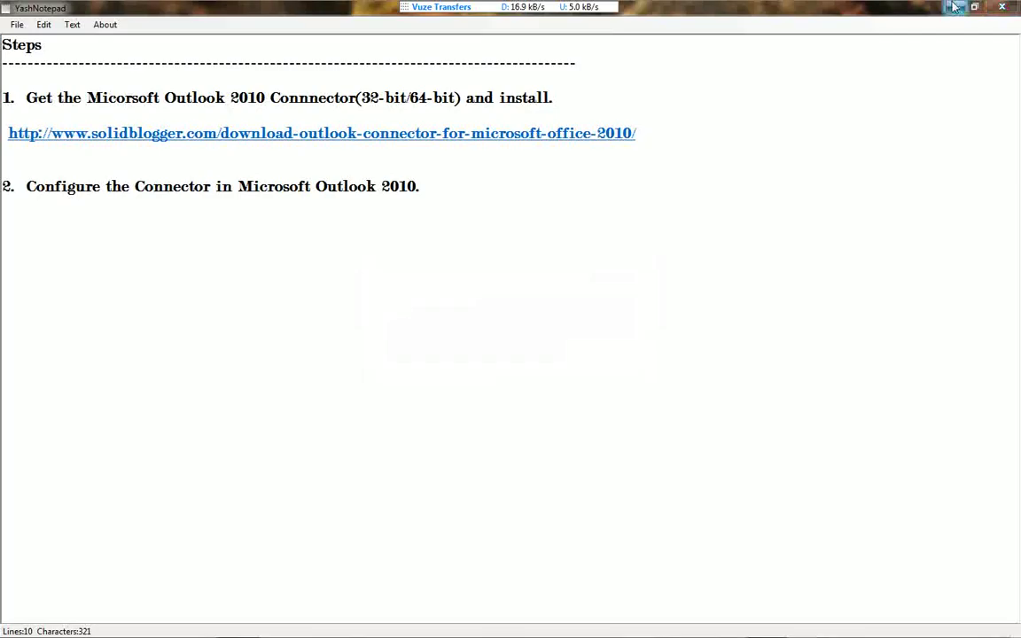
Accept the licence agreement and start installing the Hotmail Connector.
key("super+d")
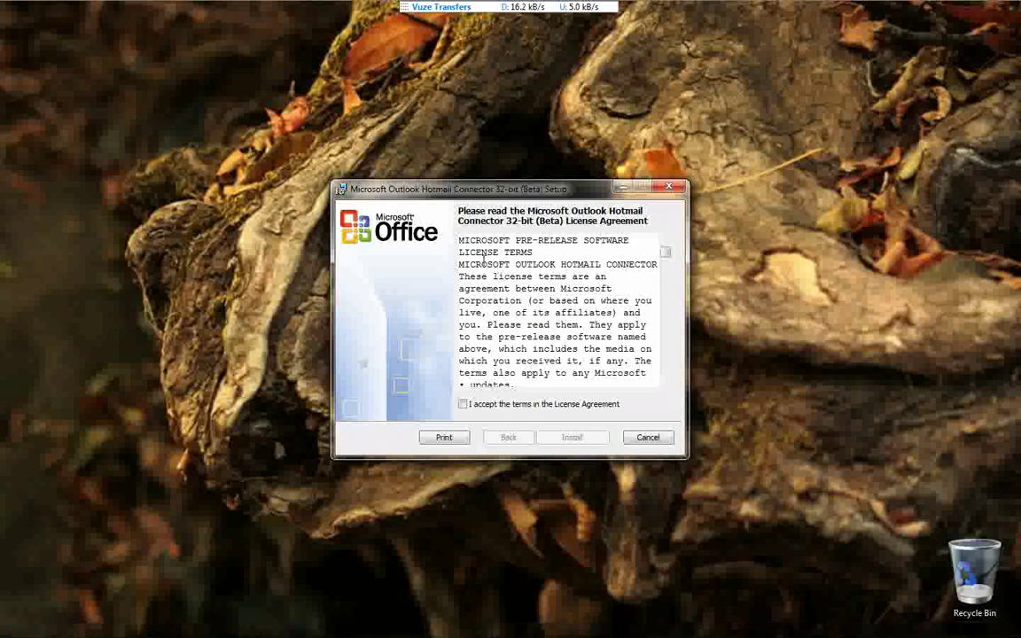
left_click(471, 406)
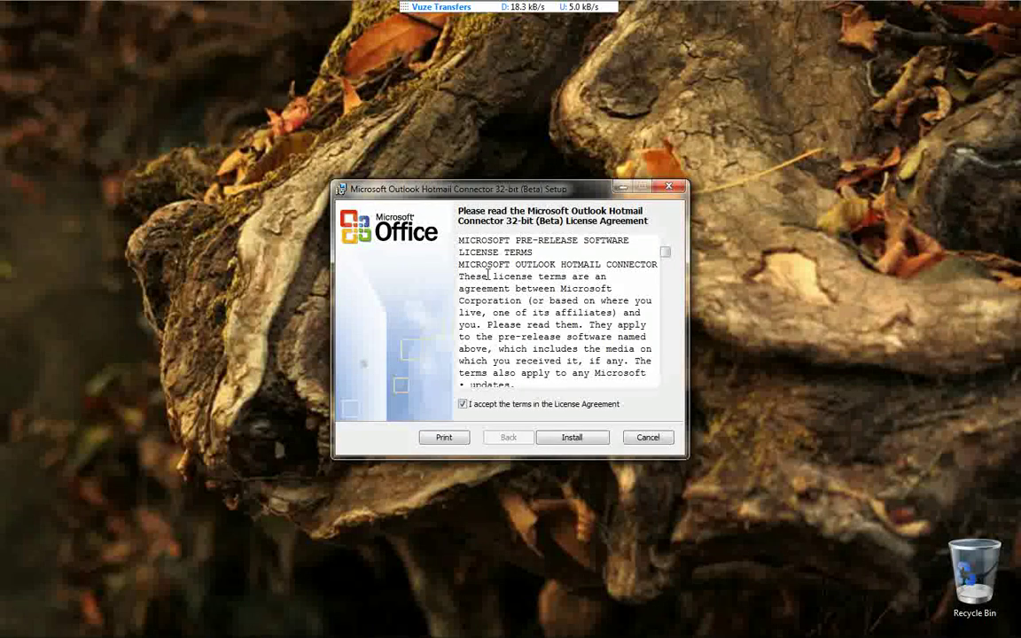
left_click(560, 440)
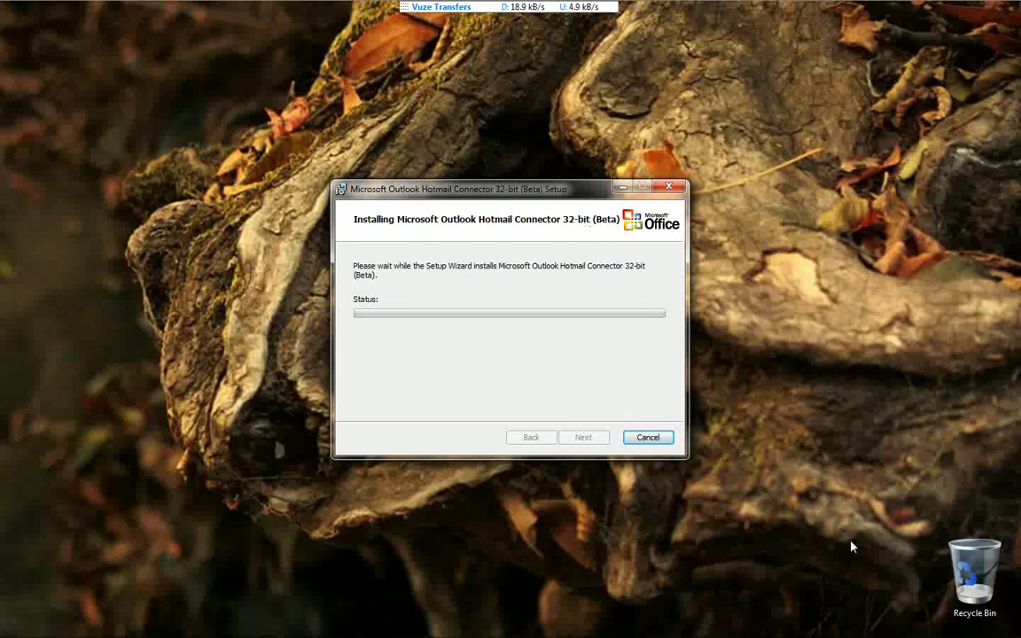
Pause the screen recording from the notification area while installation runs.
left_click(879, 625)
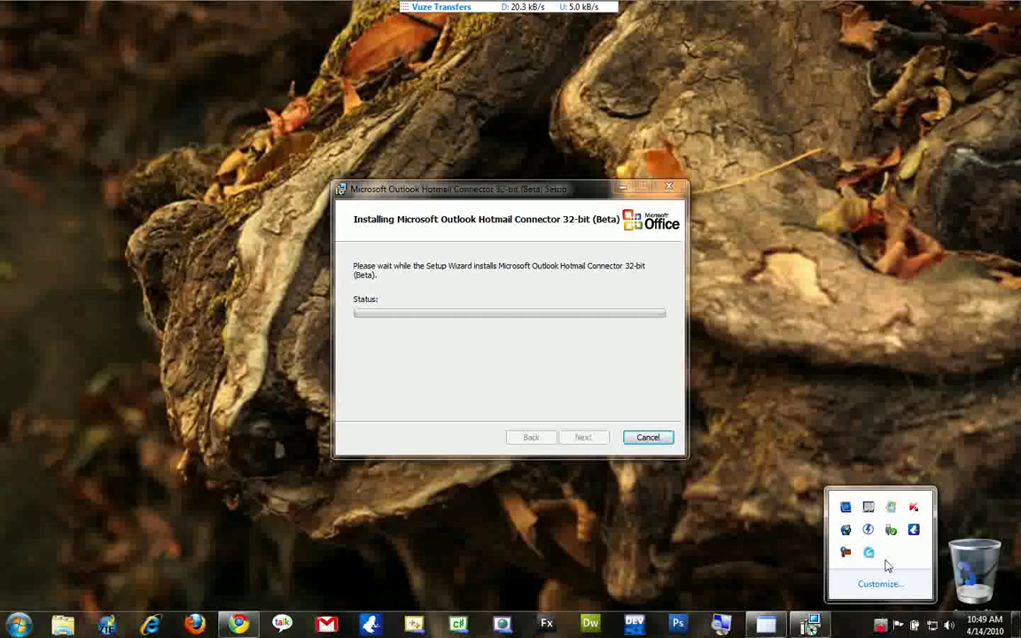
left_click(848, 554)
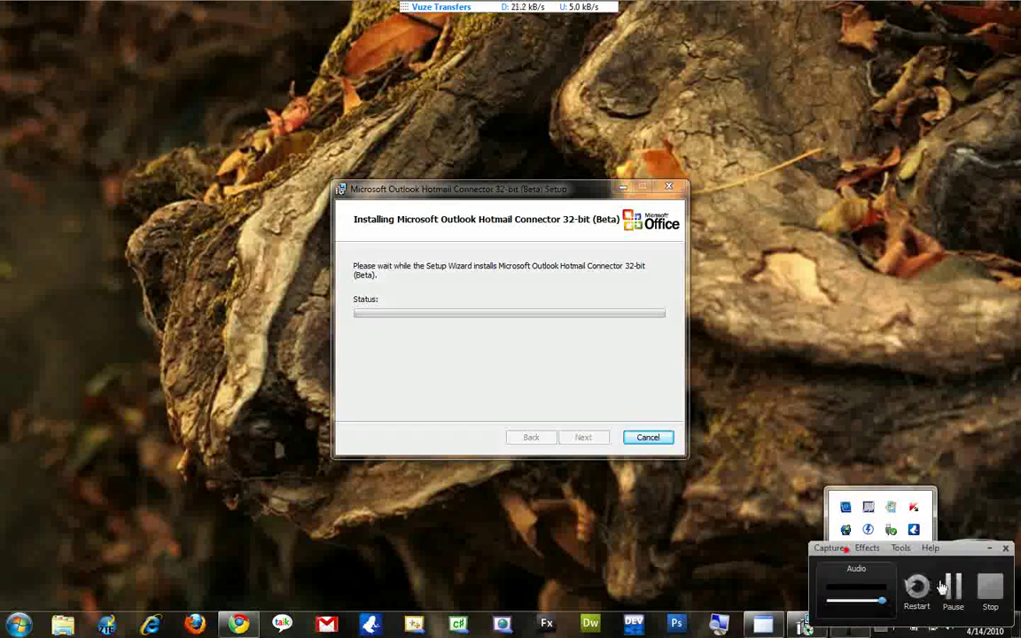
left_click(951, 589)
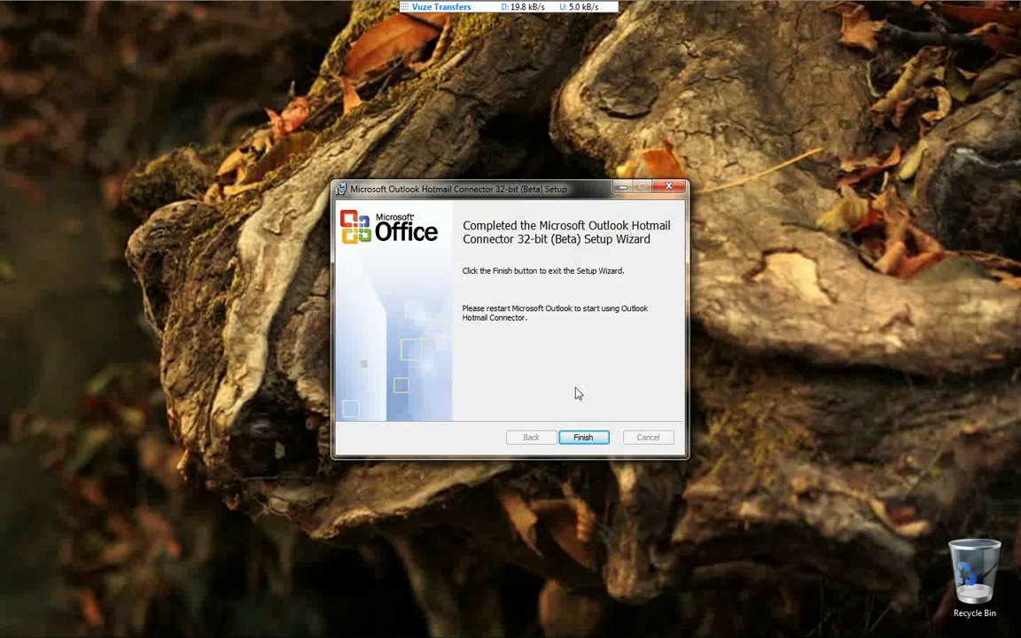
Finish the connector setup and launch Microsoft Outlook 2010 via a Start-menu search for 'out'.
left_click(582, 438)
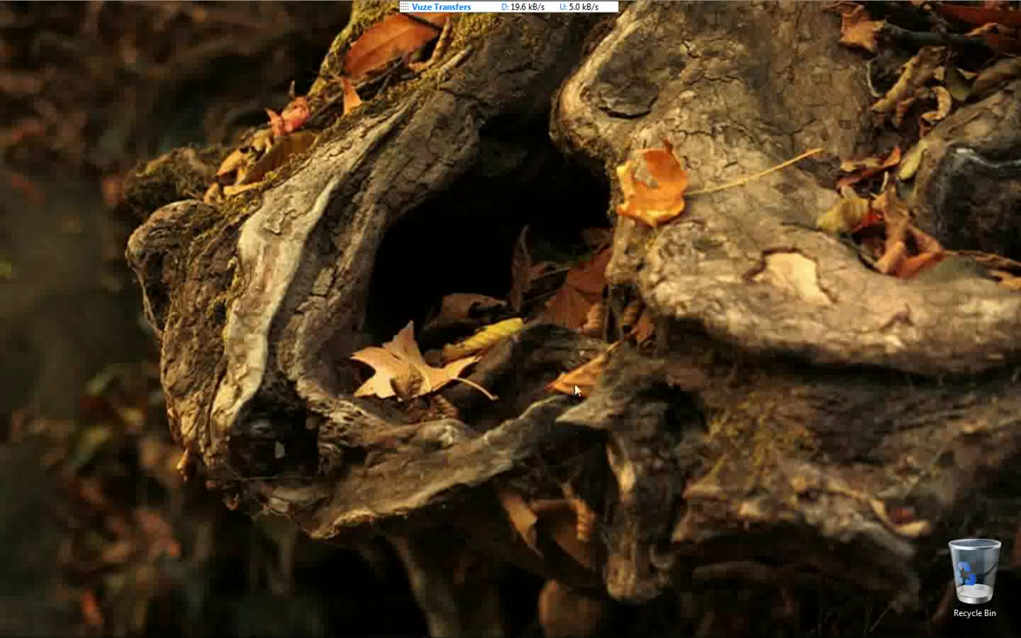
left_click(18, 628)
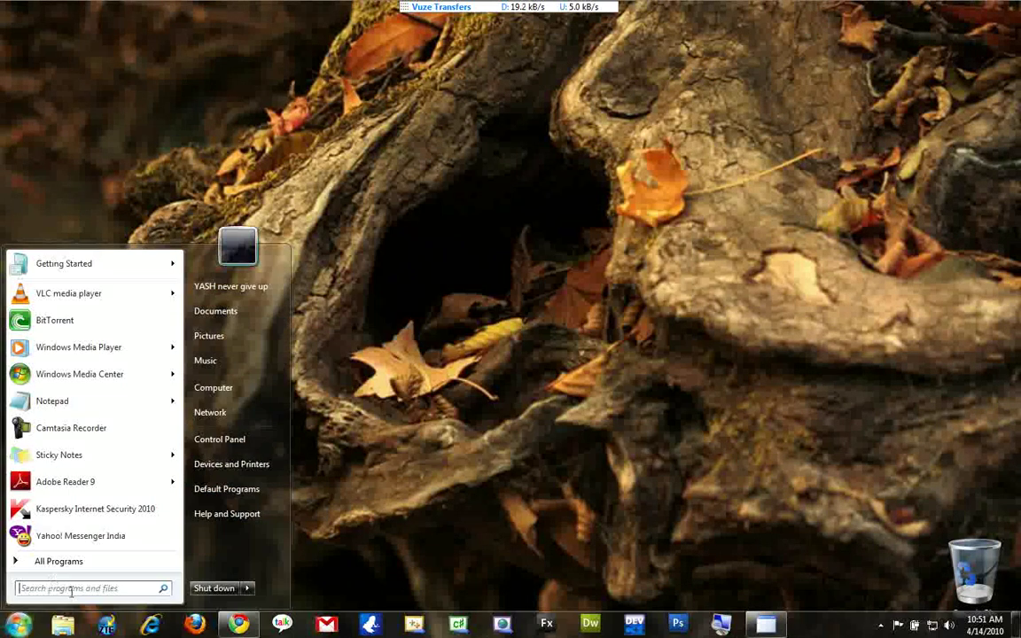
left_click(71, 588)
type("outlook")
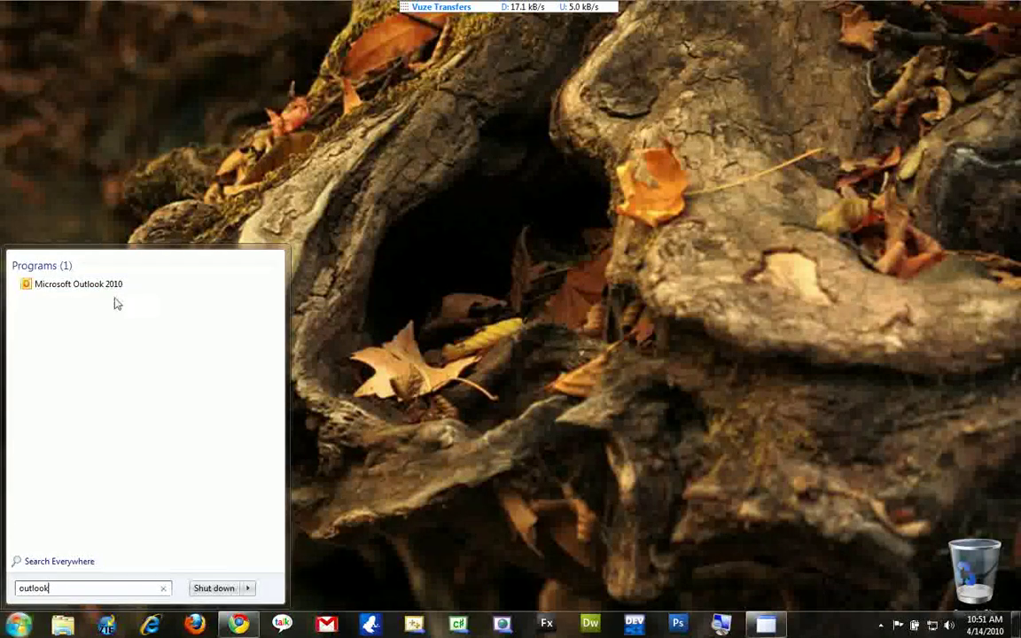
left_click(104, 288)
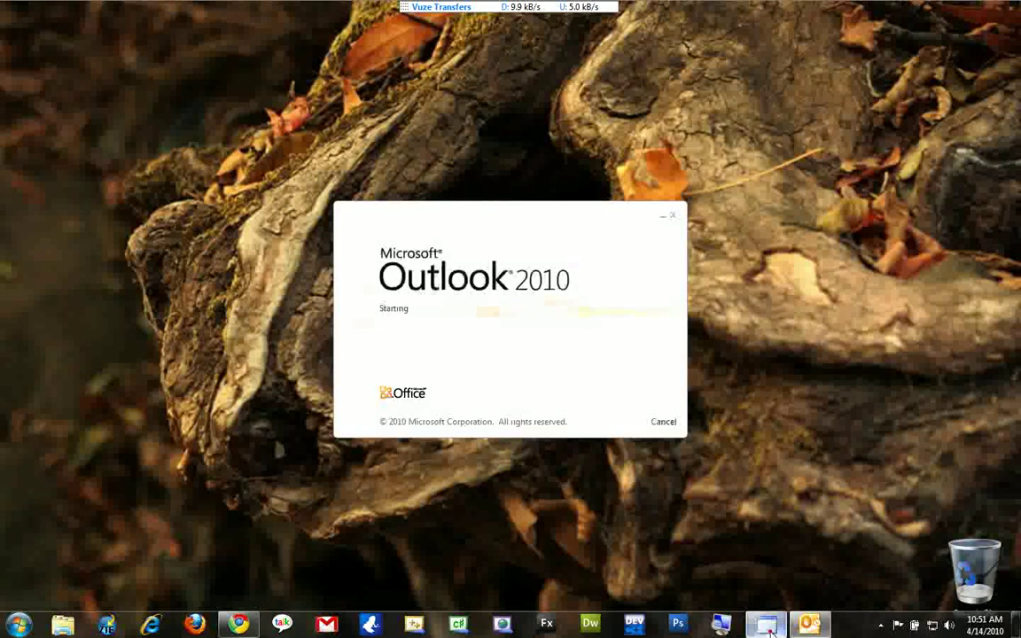
Review the second instruction in the notes, then return to Outlook.
key("alt+Tab")
left_click_drag(68, 187, 440, 187)
left_click(486, 174)
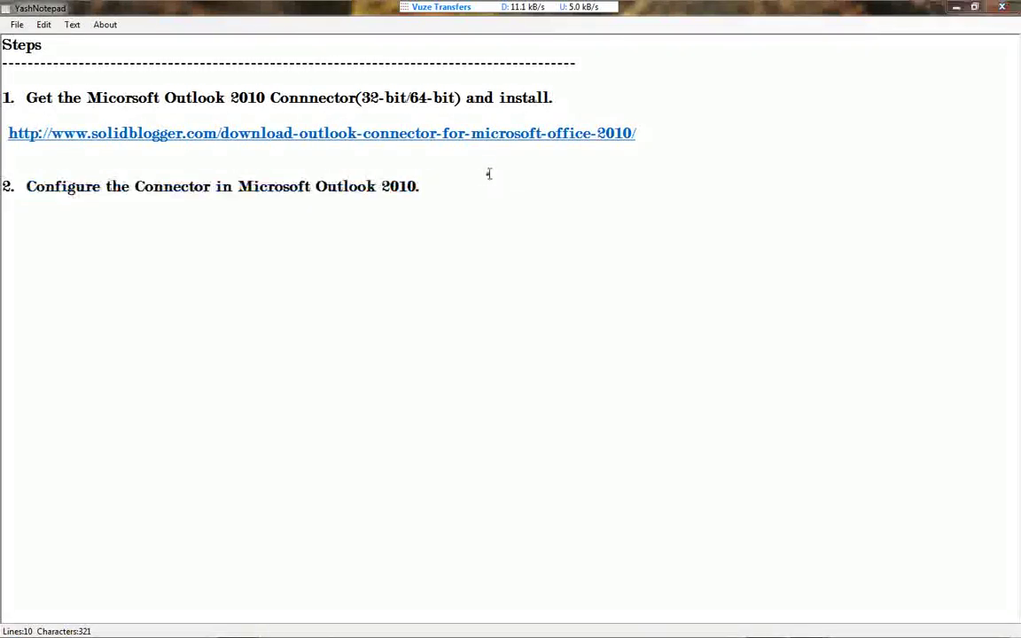
key("super+d")
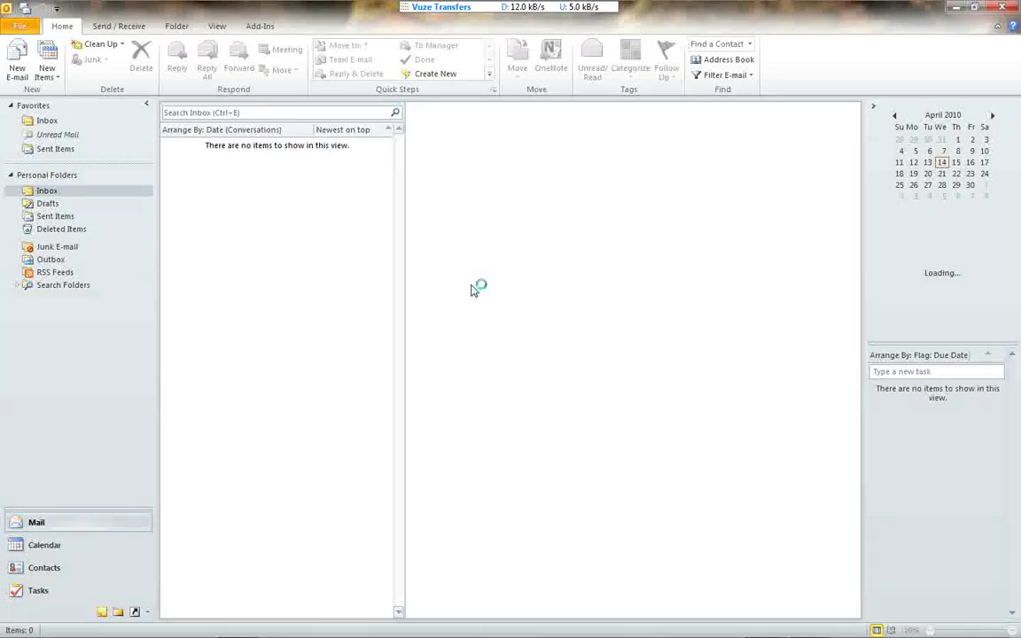
left_click(7, 28)
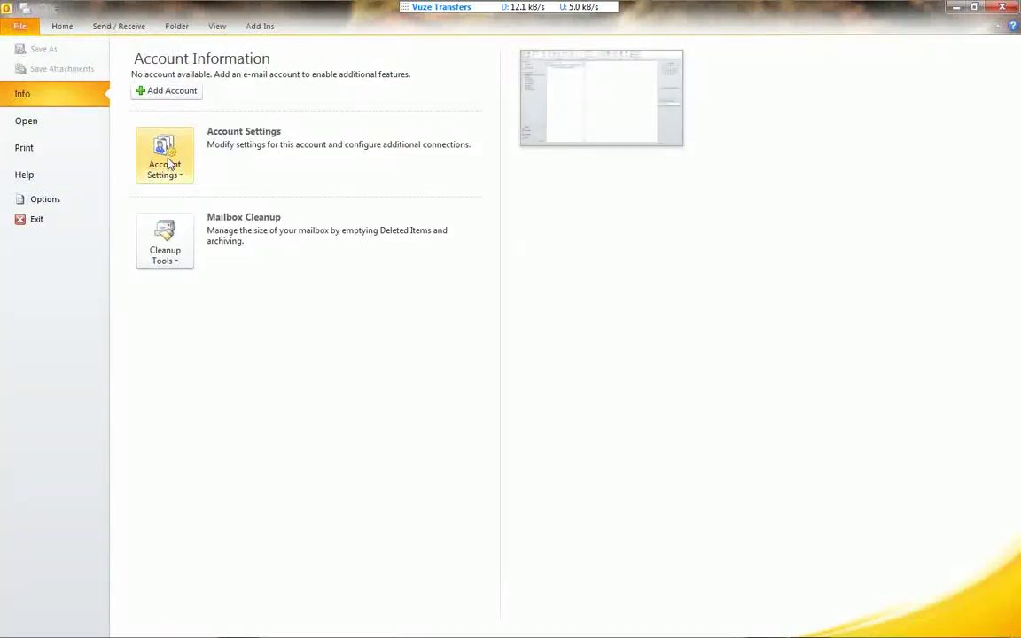
left_click(171, 98)
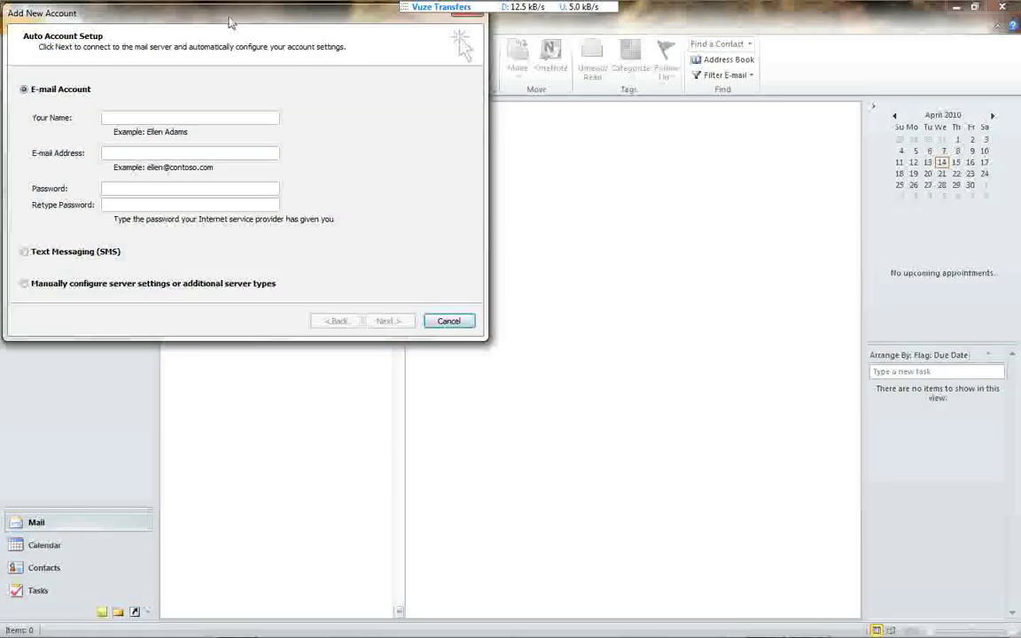
left_click_drag(246, 28, 578, 147)
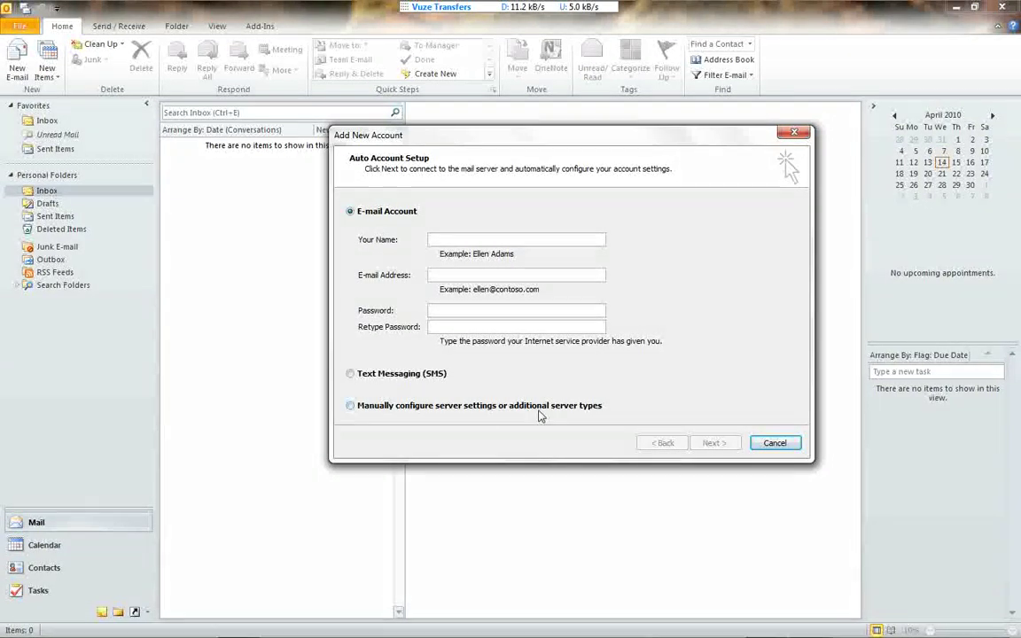
Choose manual server configuration with Other > Microsoft Outlook Hotmail Connector as the service.
left_click(350, 406)
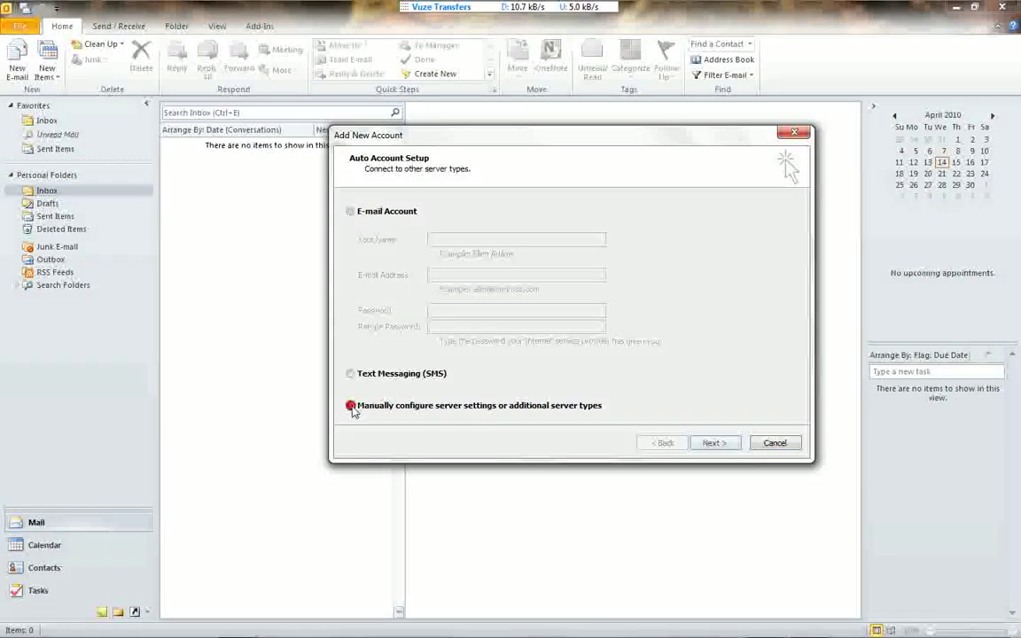
left_click(713, 443)
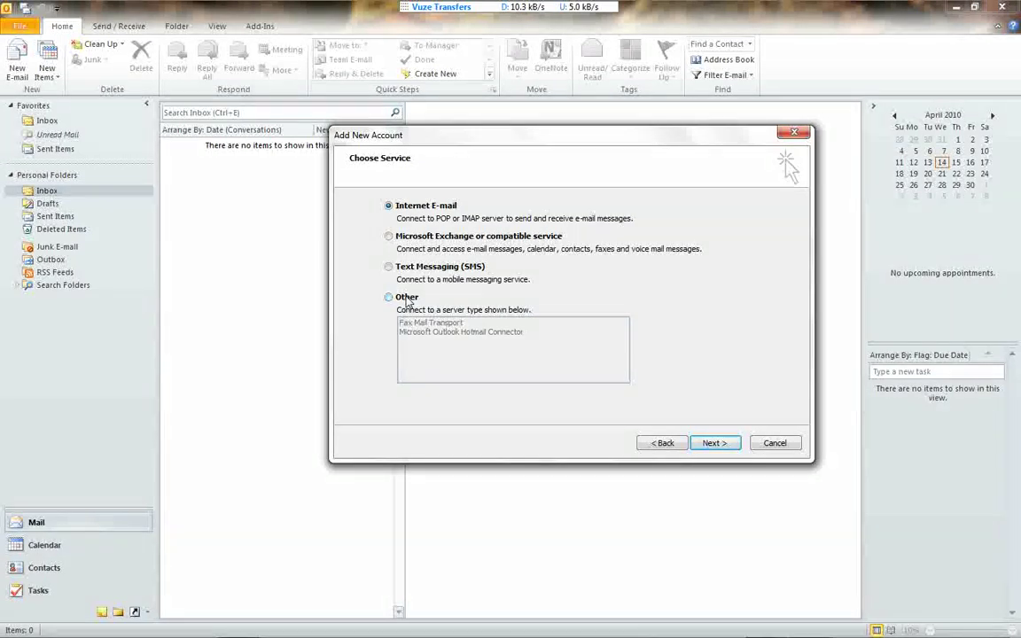
left_click(406, 299)
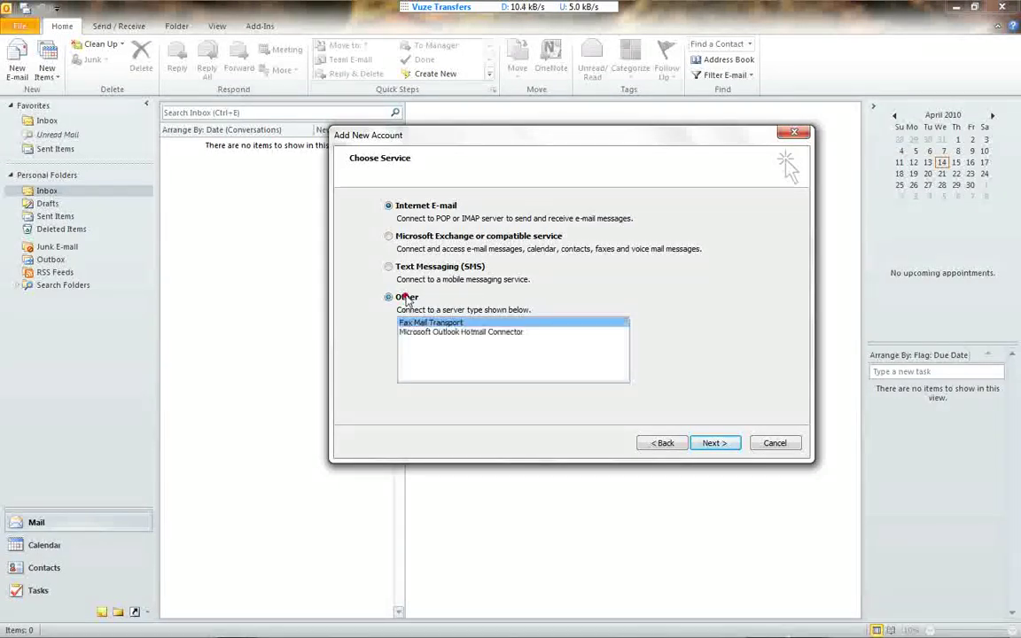
left_click(430, 334)
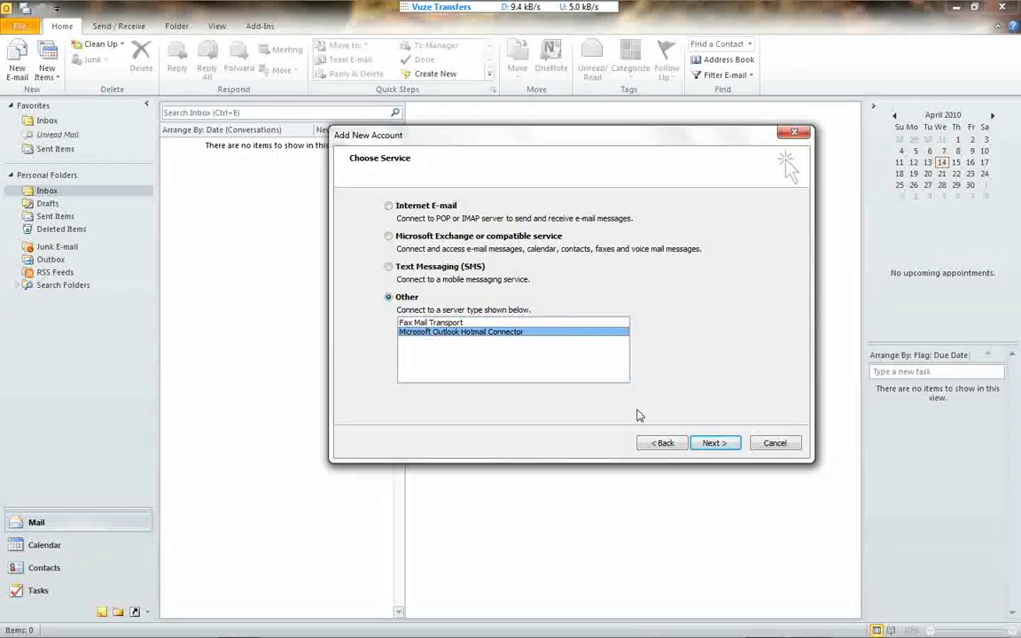
left_click(714, 443)
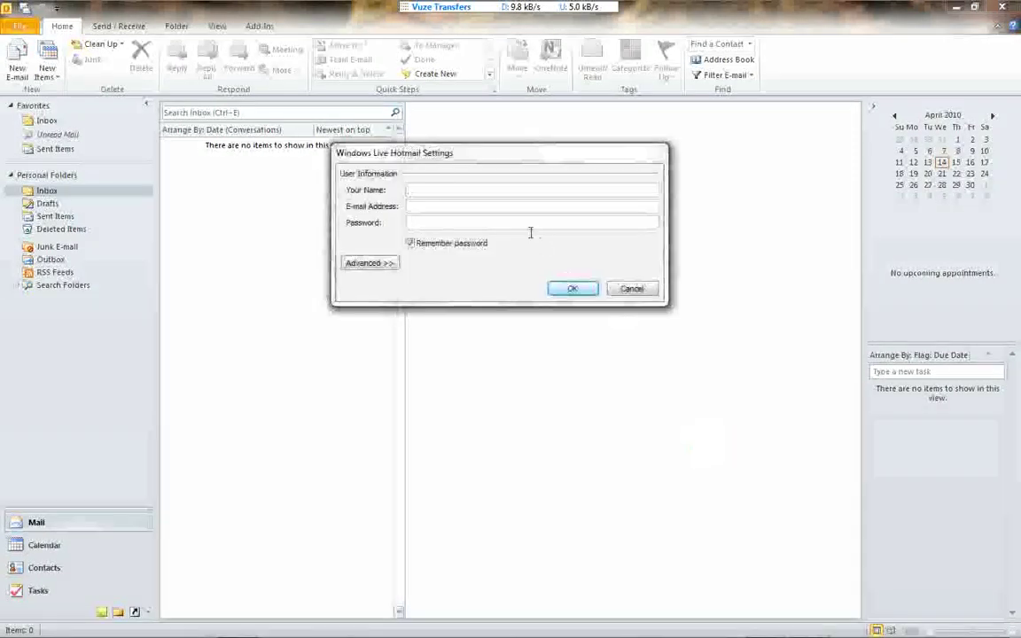
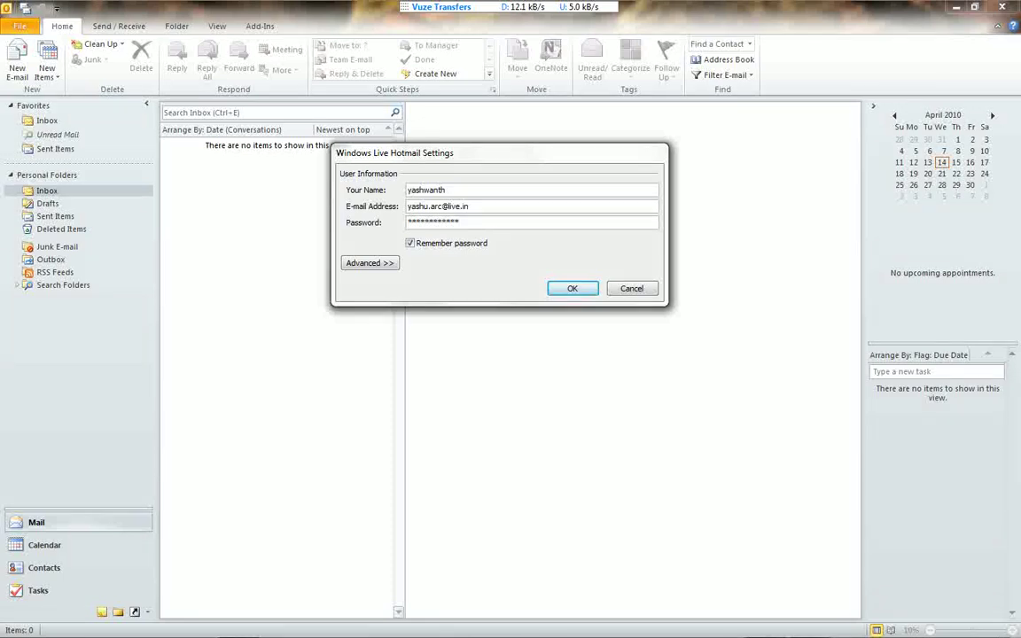
Enter the account holder's name, the live.in e-mail address and the password, and submit.
key("Return")
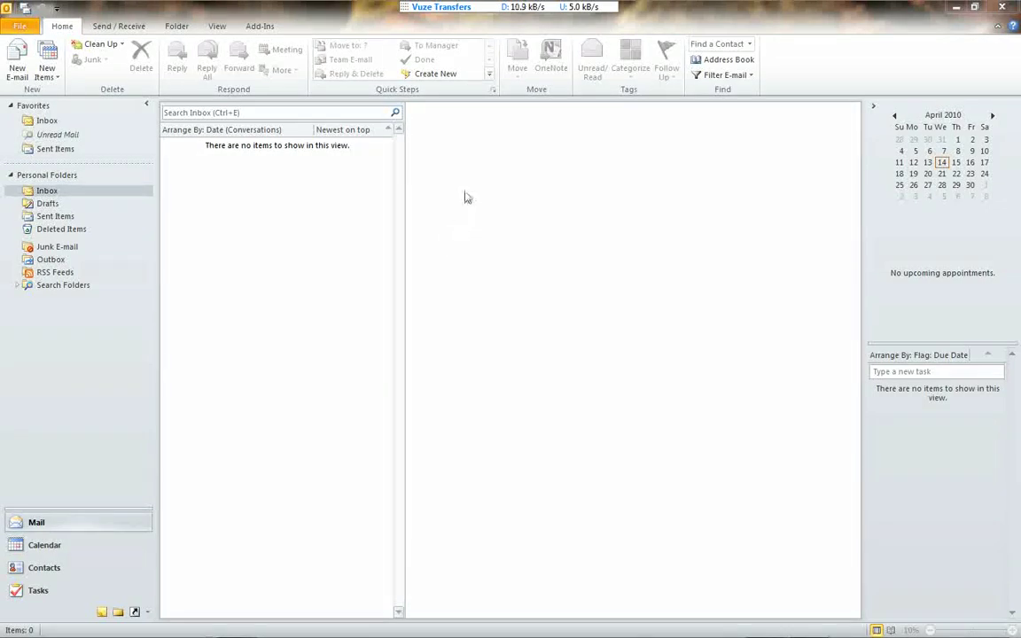
Pause Vuze transfers, finish the account wizard, and select the new Hotmail account.
right_click(454, 7)
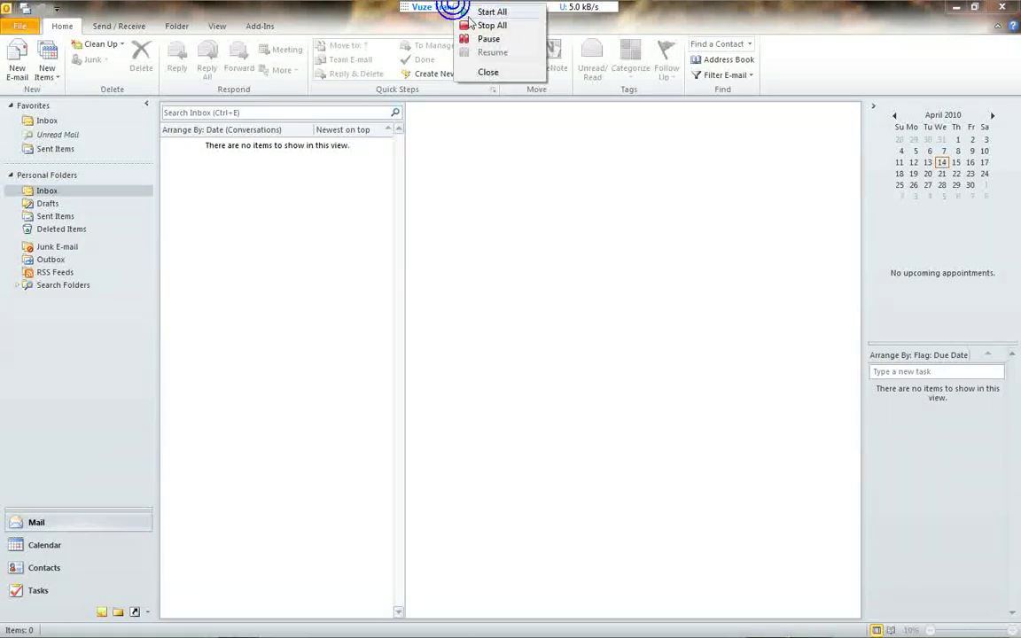
left_click(481, 38)
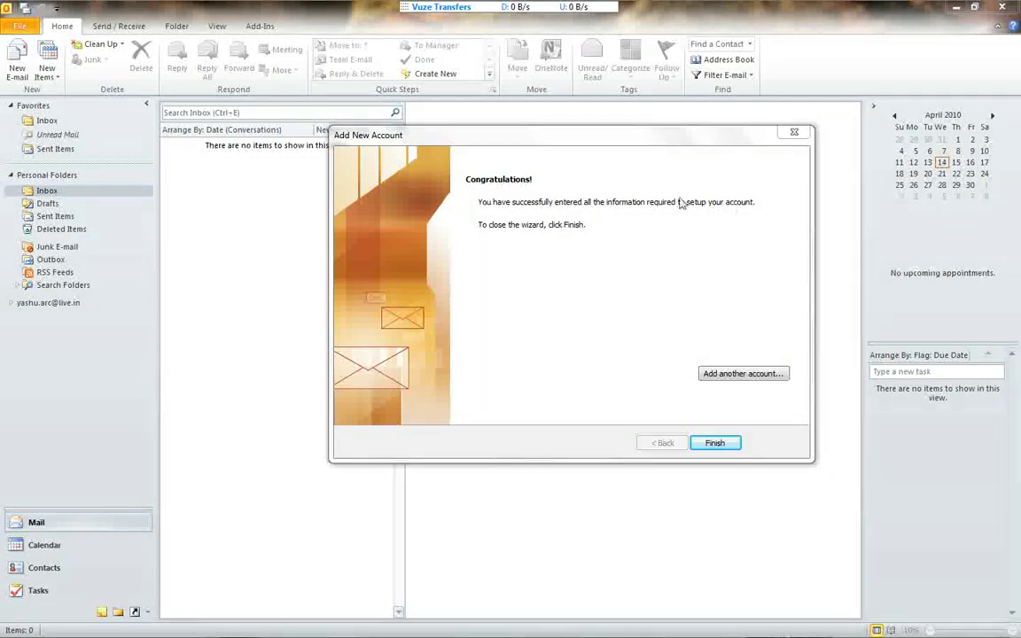
left_click(717, 444)
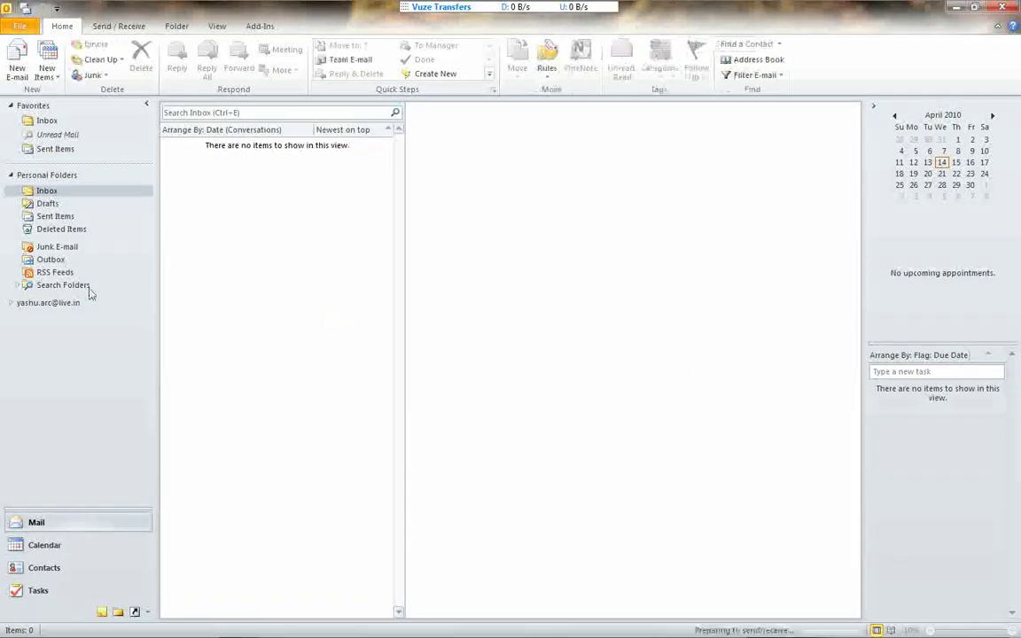
left_click(43, 304)
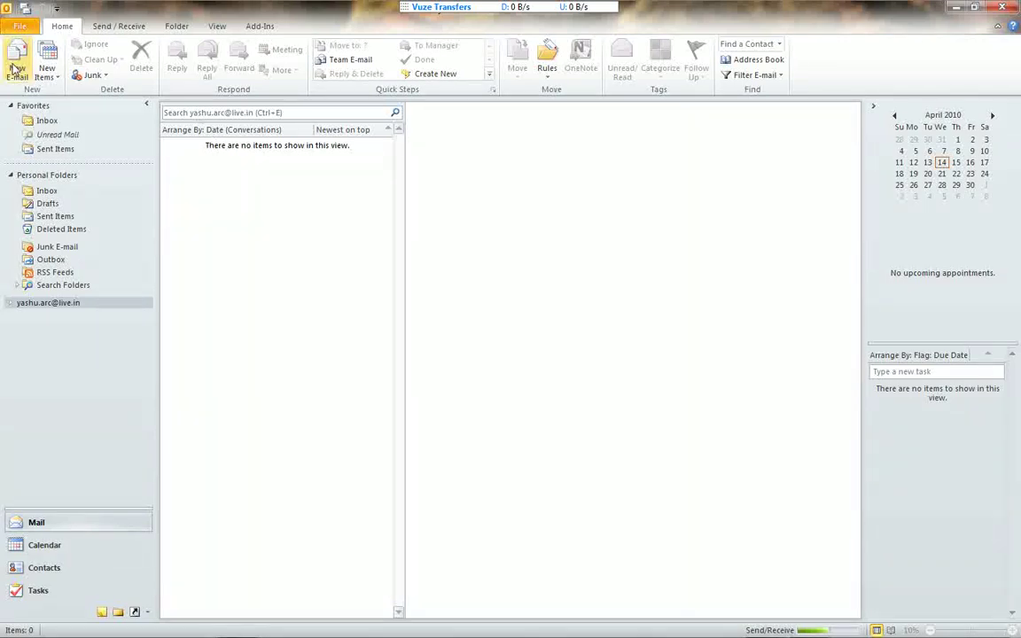
Run Send/Receive All Folders, then expand the live.in account and open its Inbox.
left_click(101, 28)
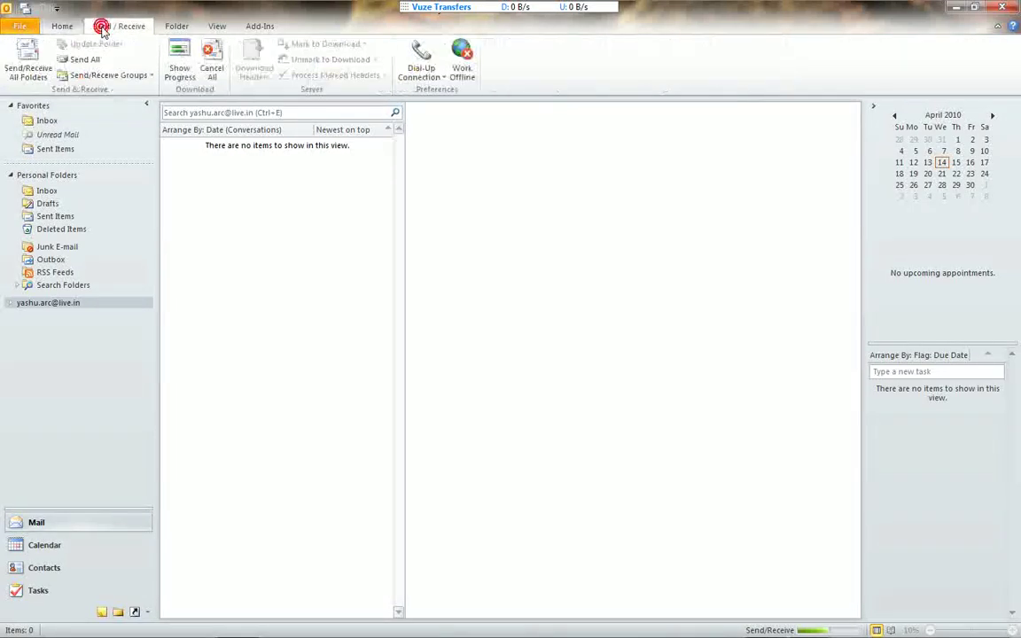
left_click(33, 65)
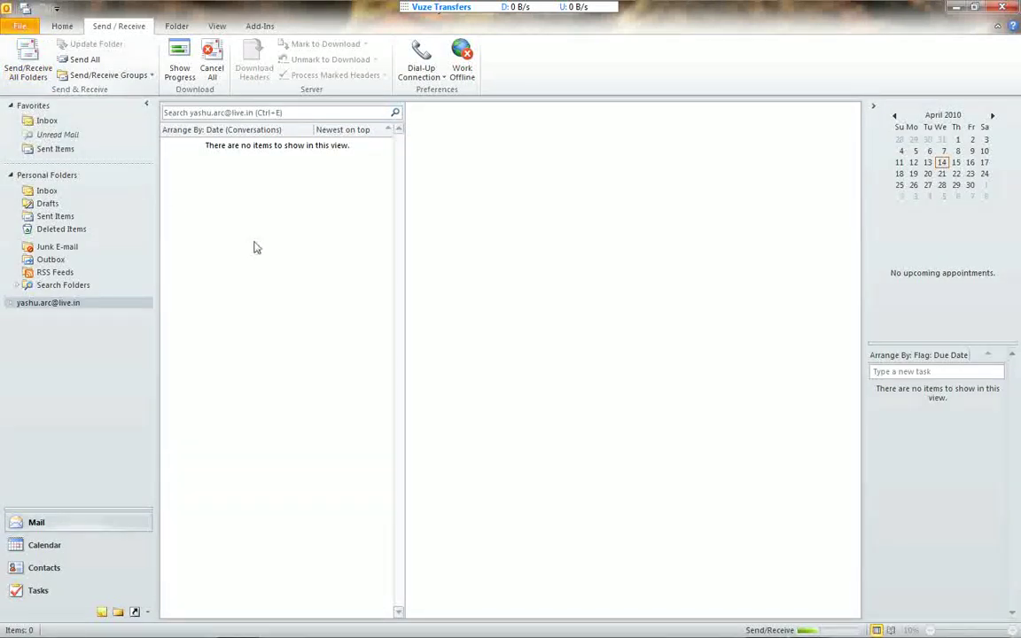
left_click(9, 304)
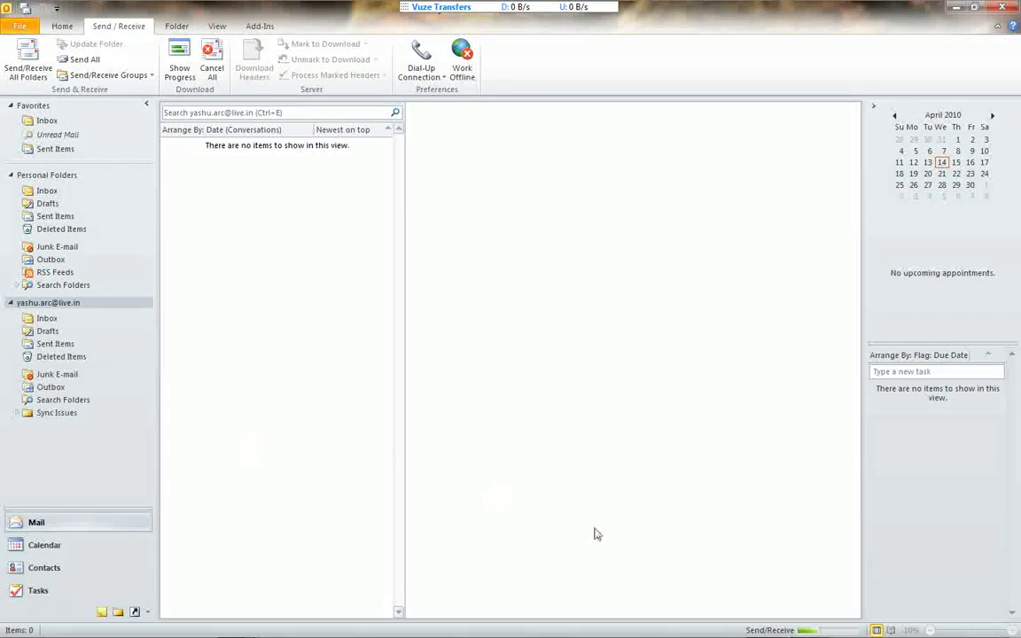
mouse_move(761, 612)
left_click(48, 319)
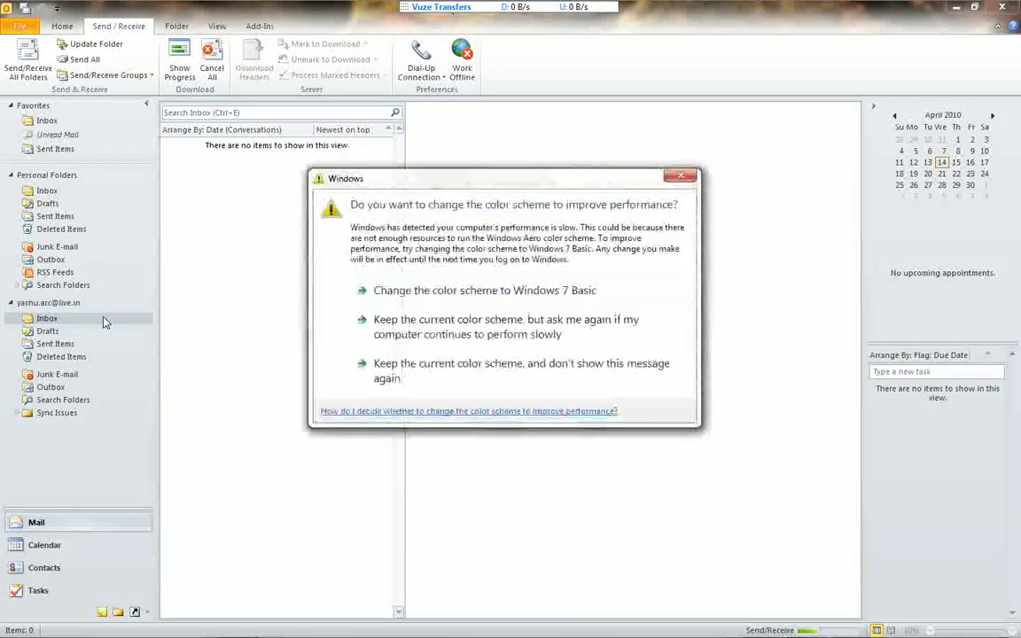
Dismiss the colour-scheme prompt, let the Inbox sync, then bring up the Start menu.
key("Escape")
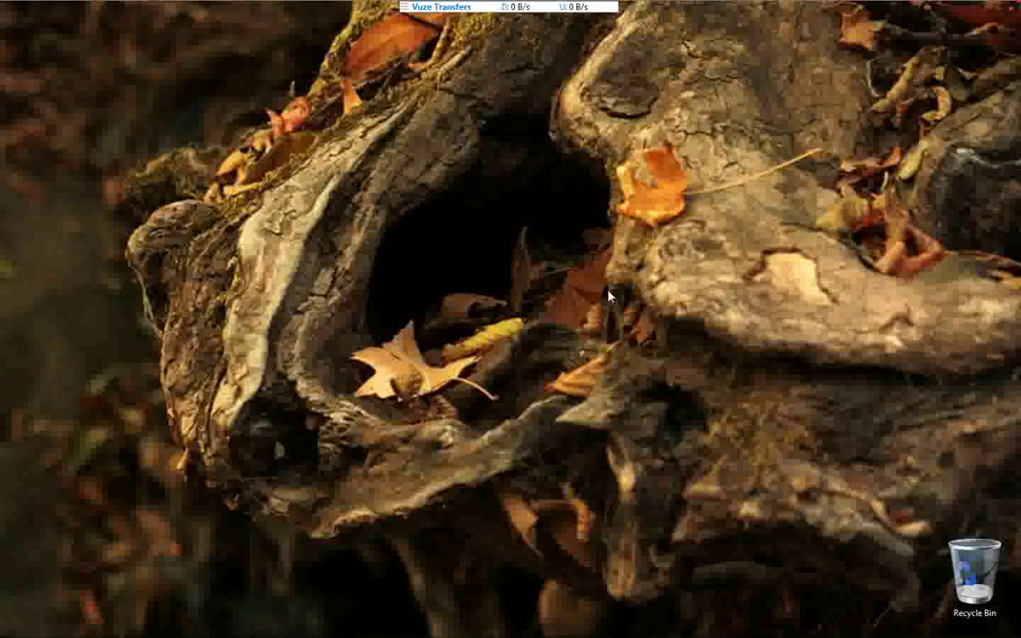
left_click(20, 625)
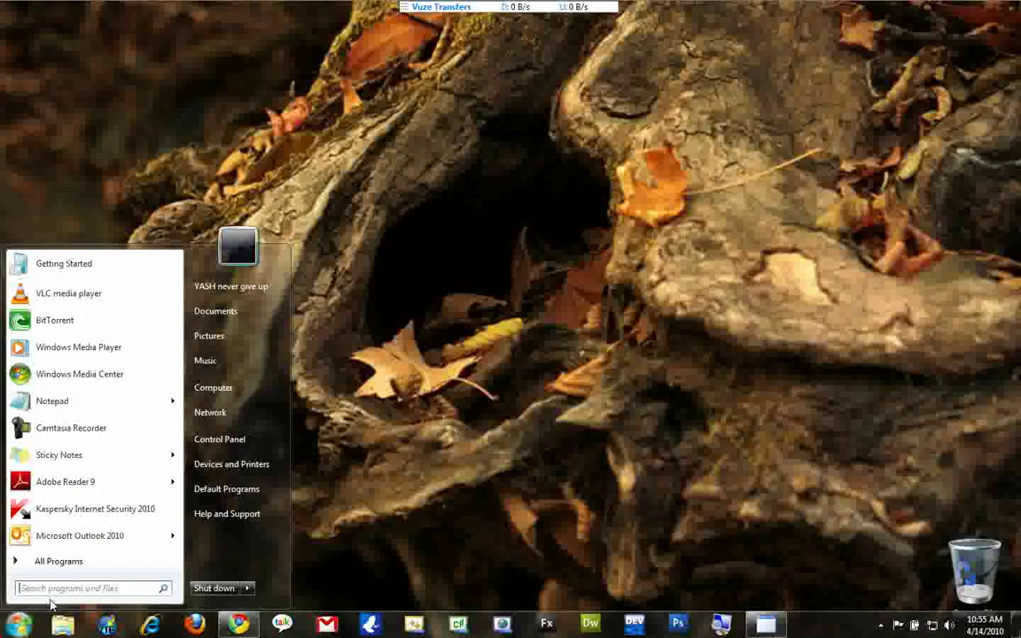
Relaunch Outlook 2010 and show the Hotmail account's Info page under File.
left_click(76, 537)
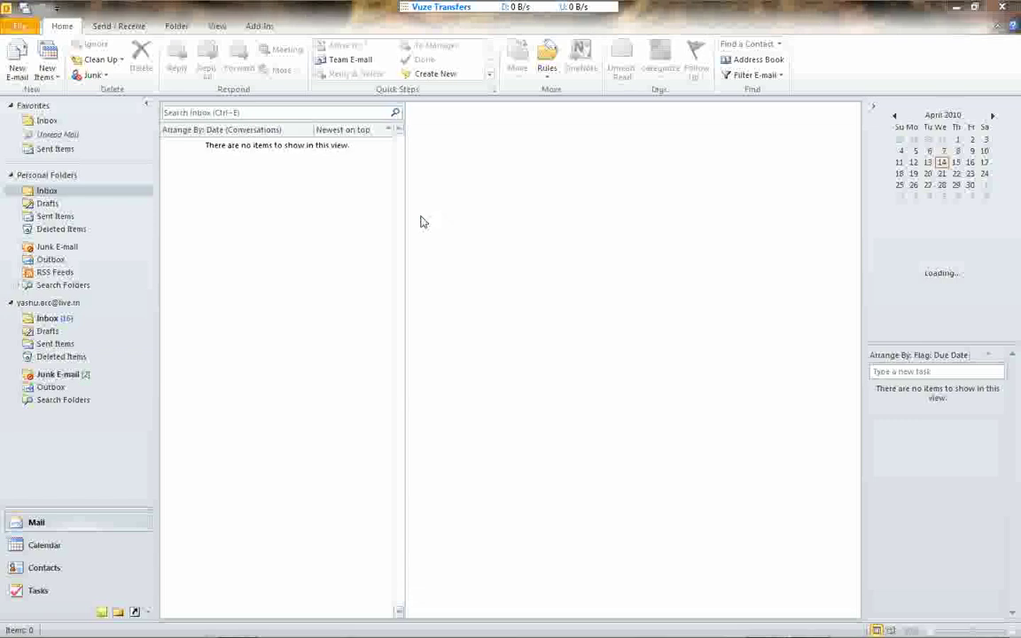
left_click(30, 28)
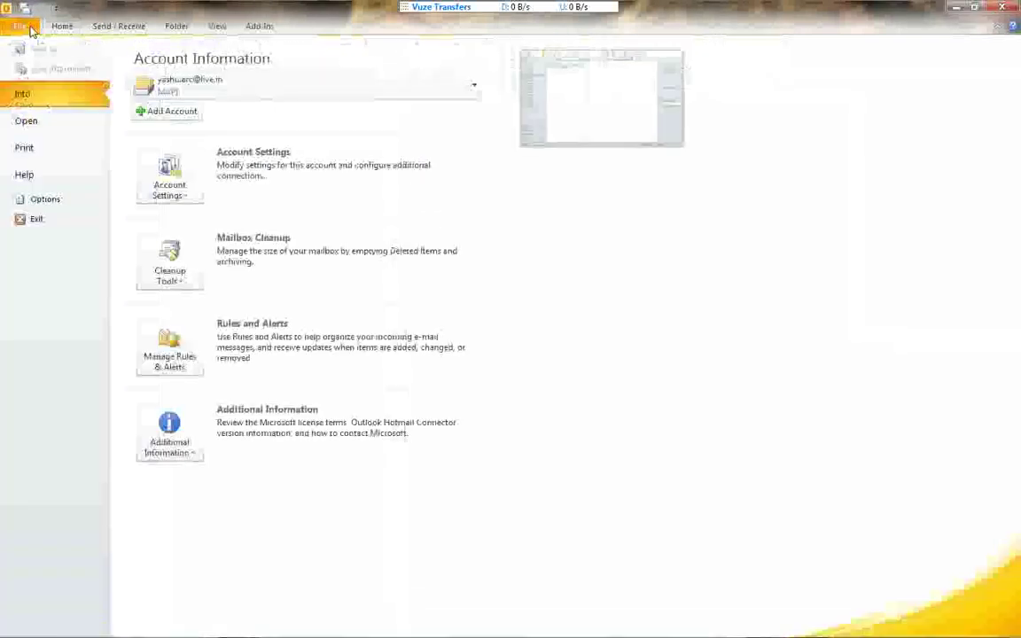